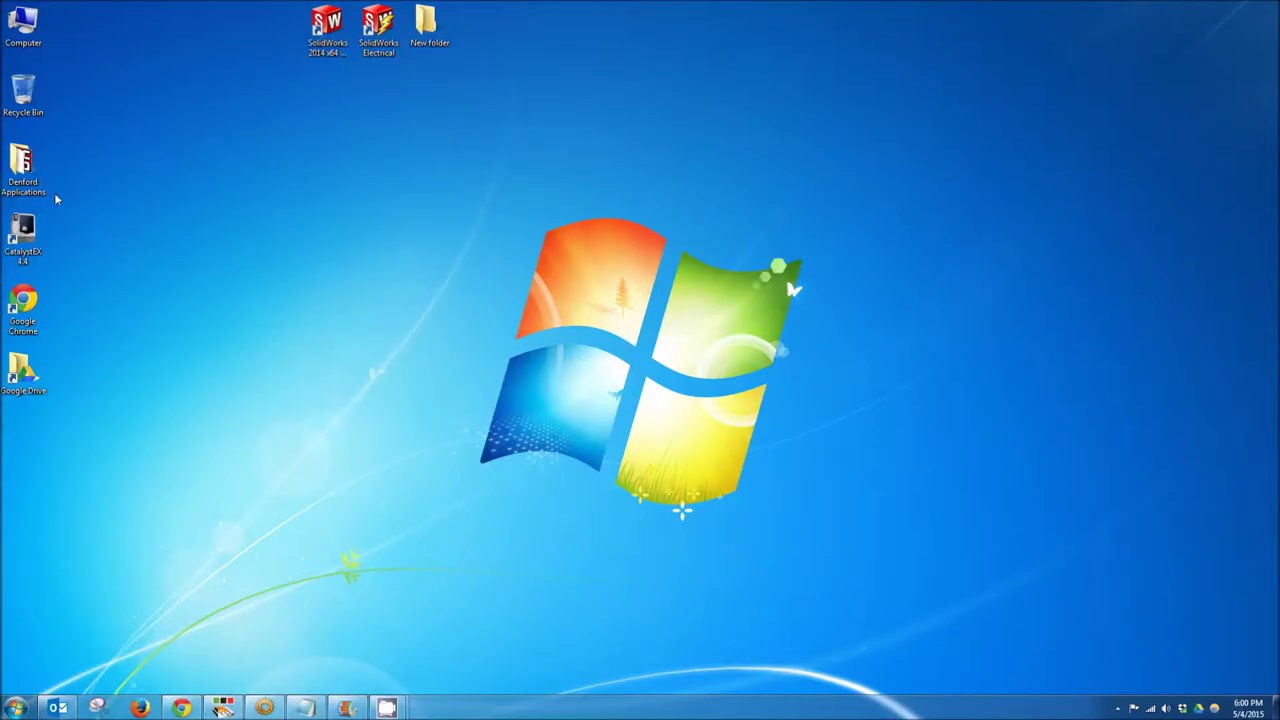
Step: Launch VR Milling V5 from the Denford Applications desktop folder
{"action": "double_click", "coordinate": [25, 175]}
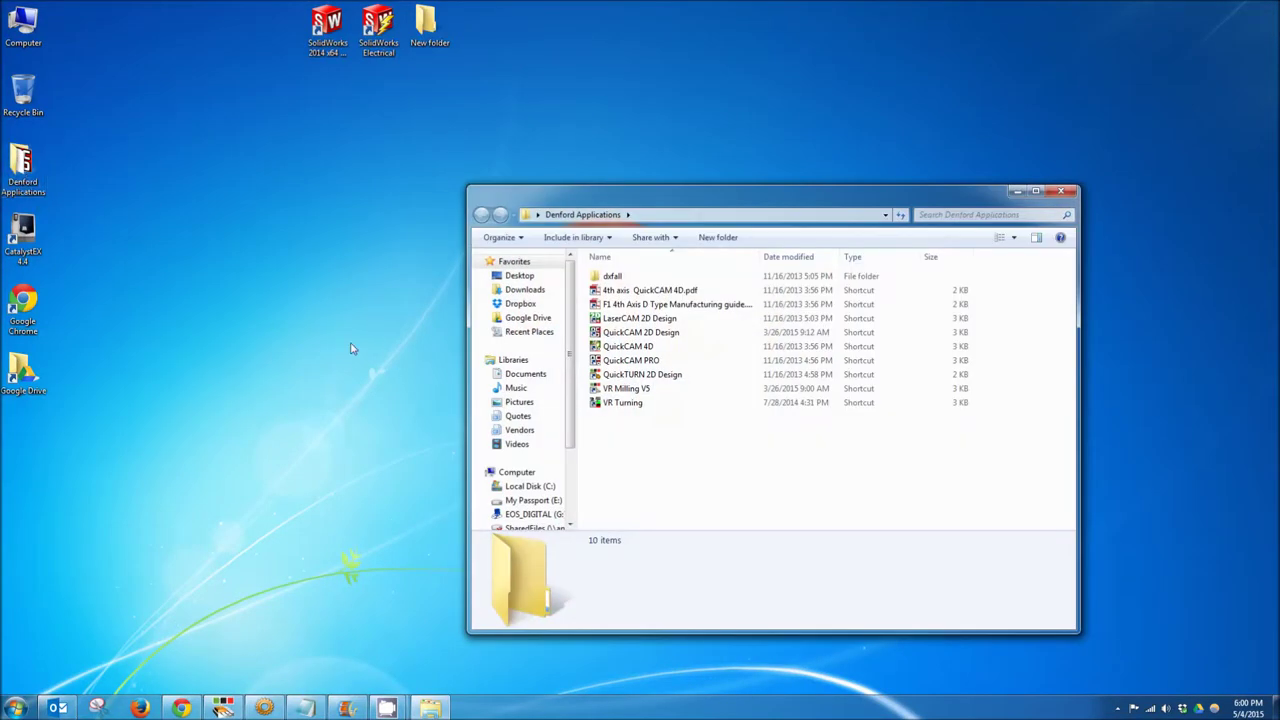
{"action": "left_click", "coordinate": [607, 391]}
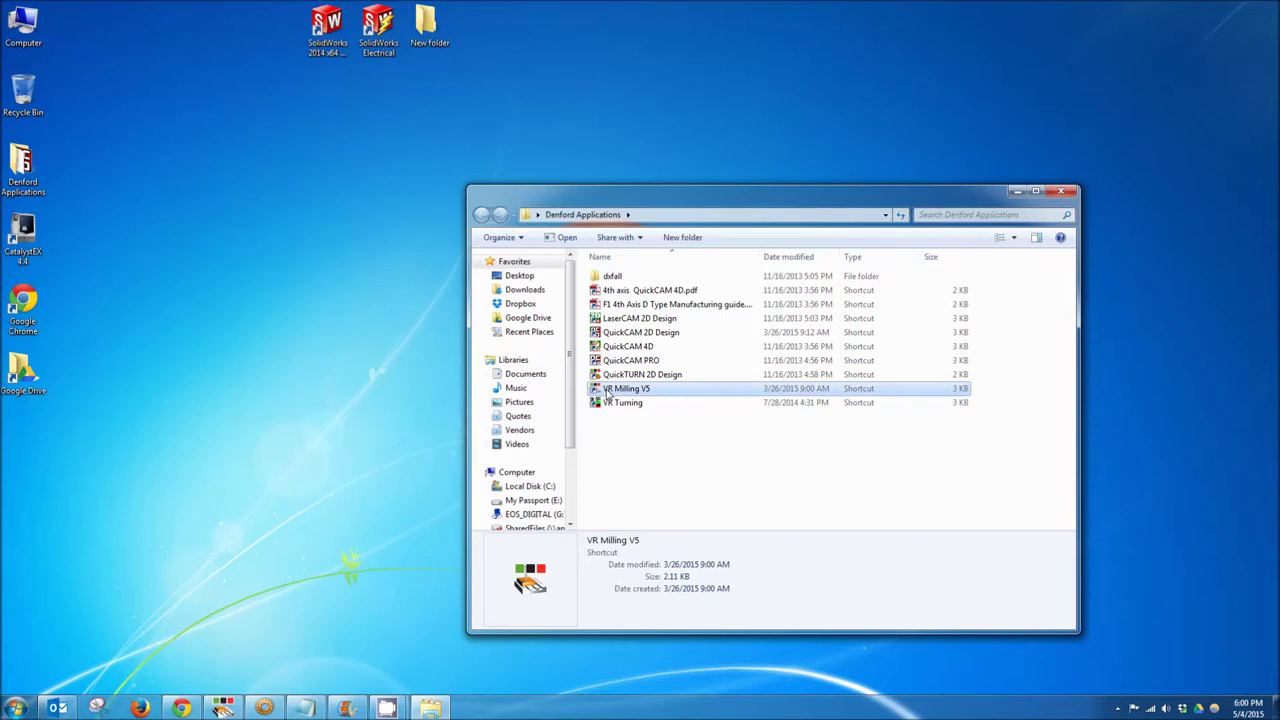
{"action": "double_click", "coordinate": [607, 391]}
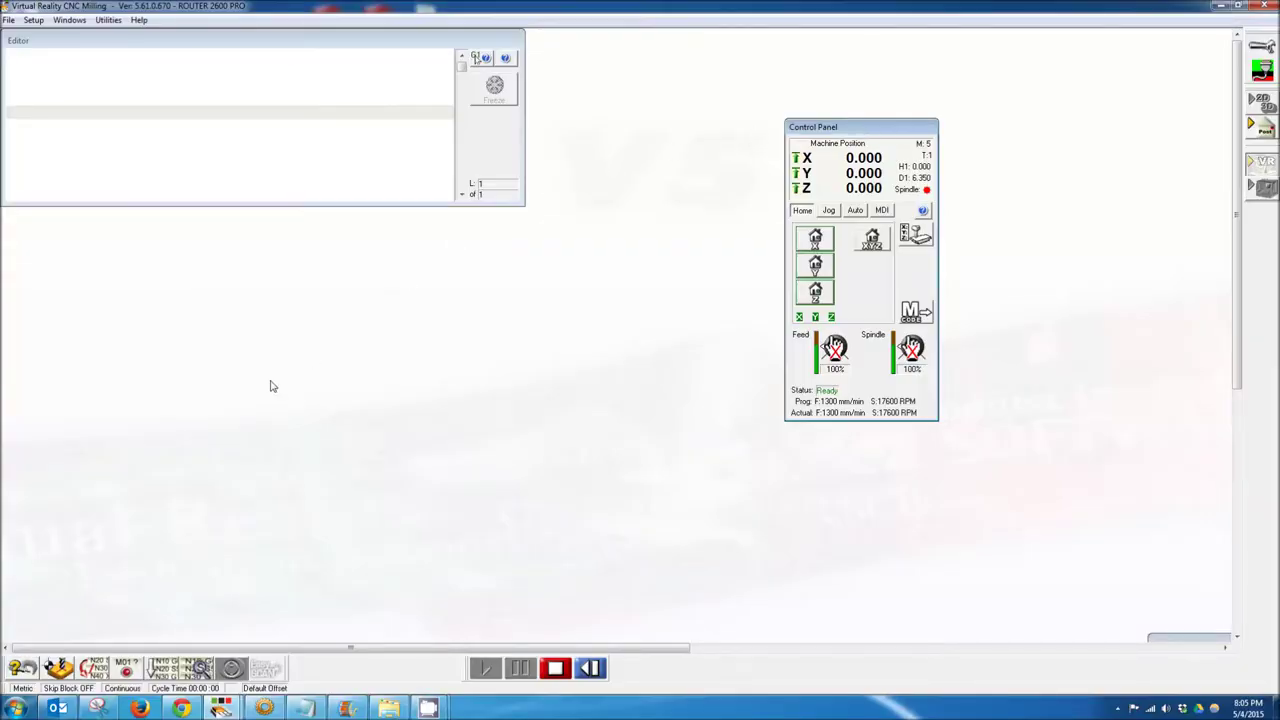
Step: In the Tooling editor, show the details of tool 5, the 'V' Groove Cutter
{"action": "left_click", "coordinate": [64, 676]}
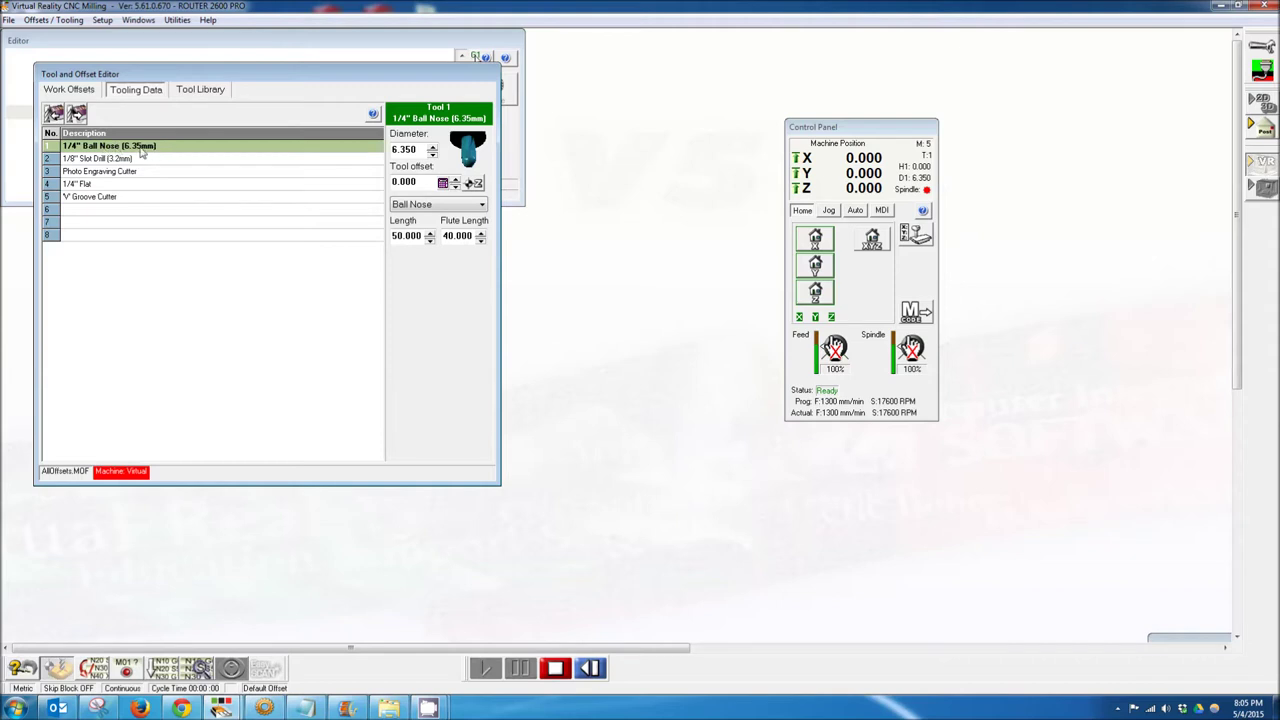
{"action": "left_click", "coordinate": [137, 198]}
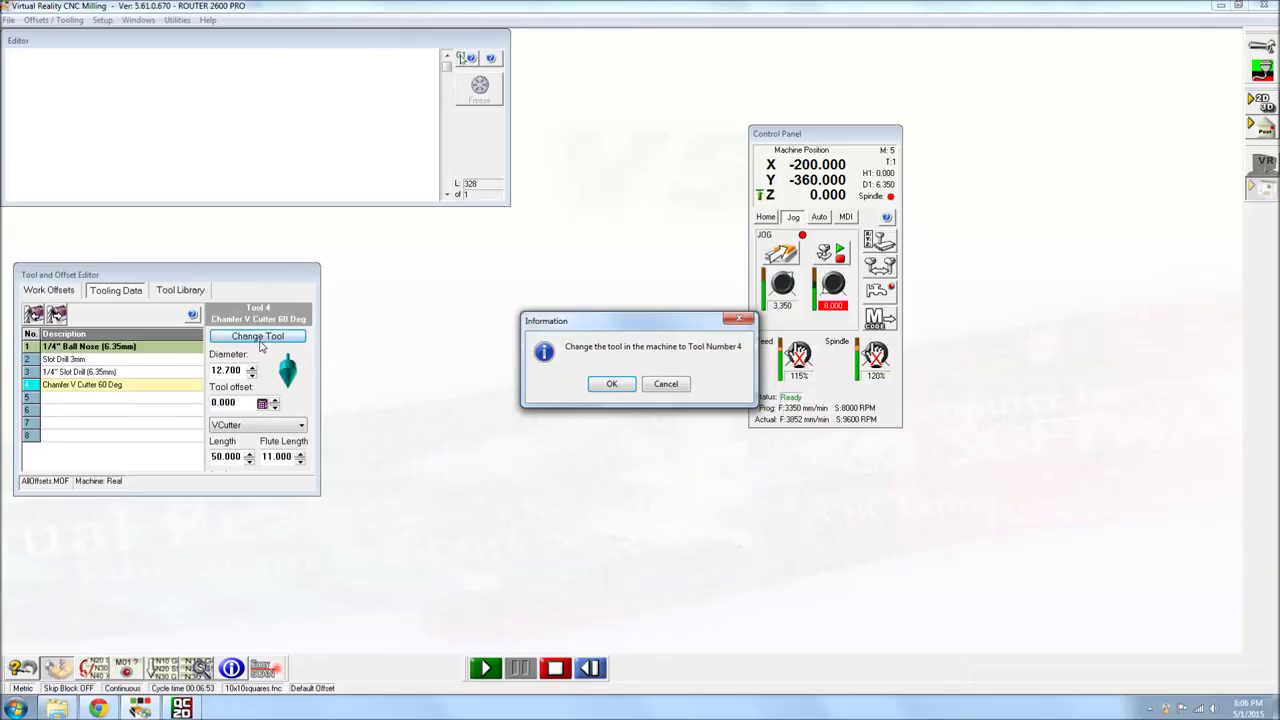
Step: Accept tool 4 as the active tool and rename Default Offset to 'Amtek Sign'
{"action": "left_click", "coordinate": [596, 390]}
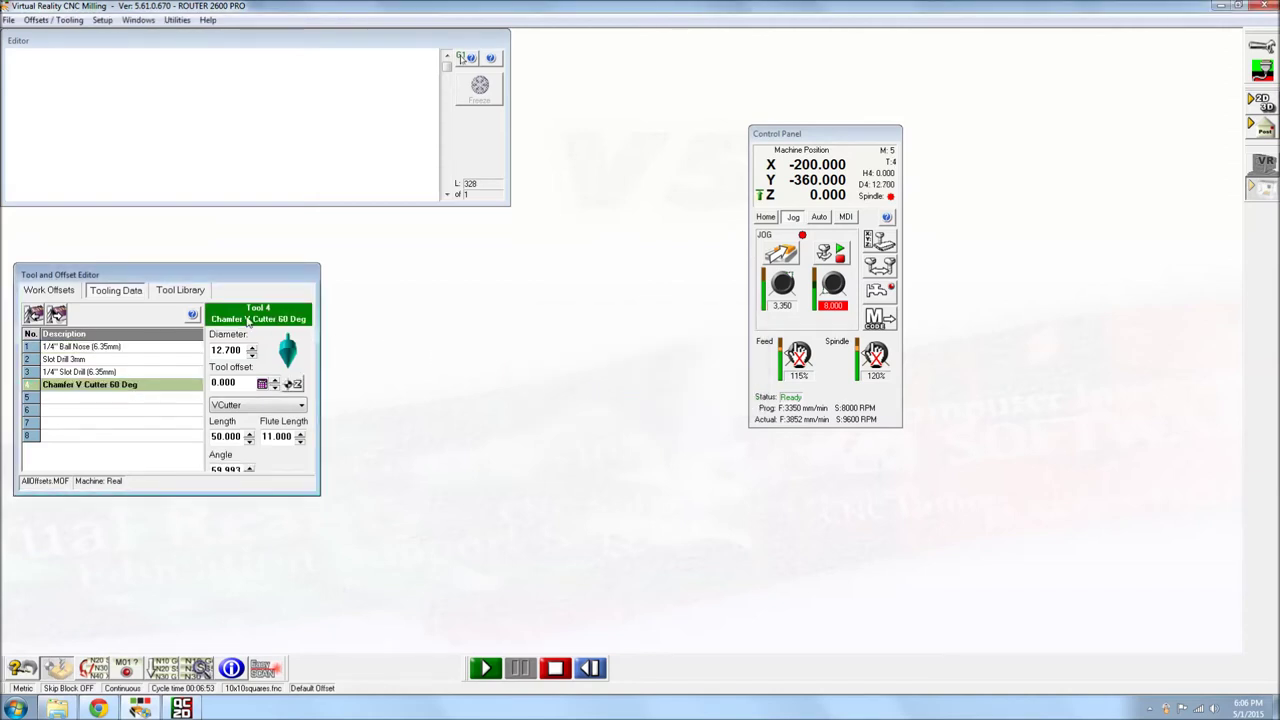
{"action": "left_click", "coordinate": [67, 292]}
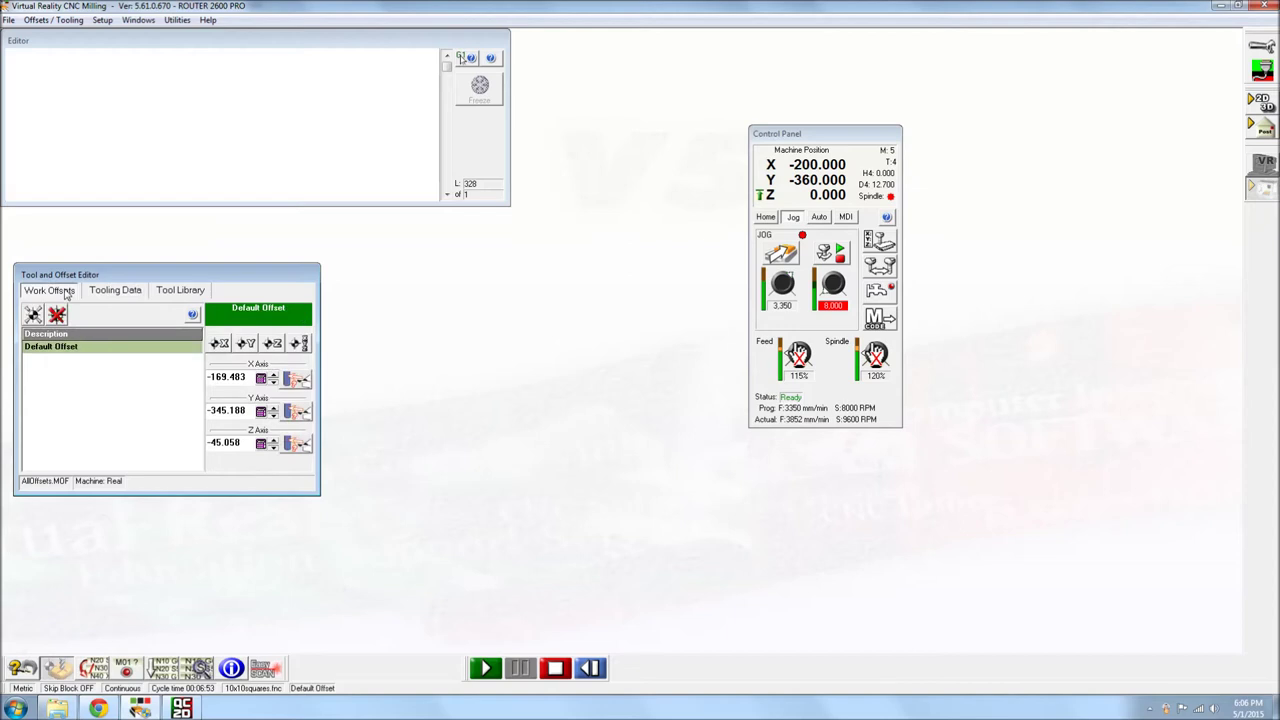
{"action": "double_click", "coordinate": [75, 350]}
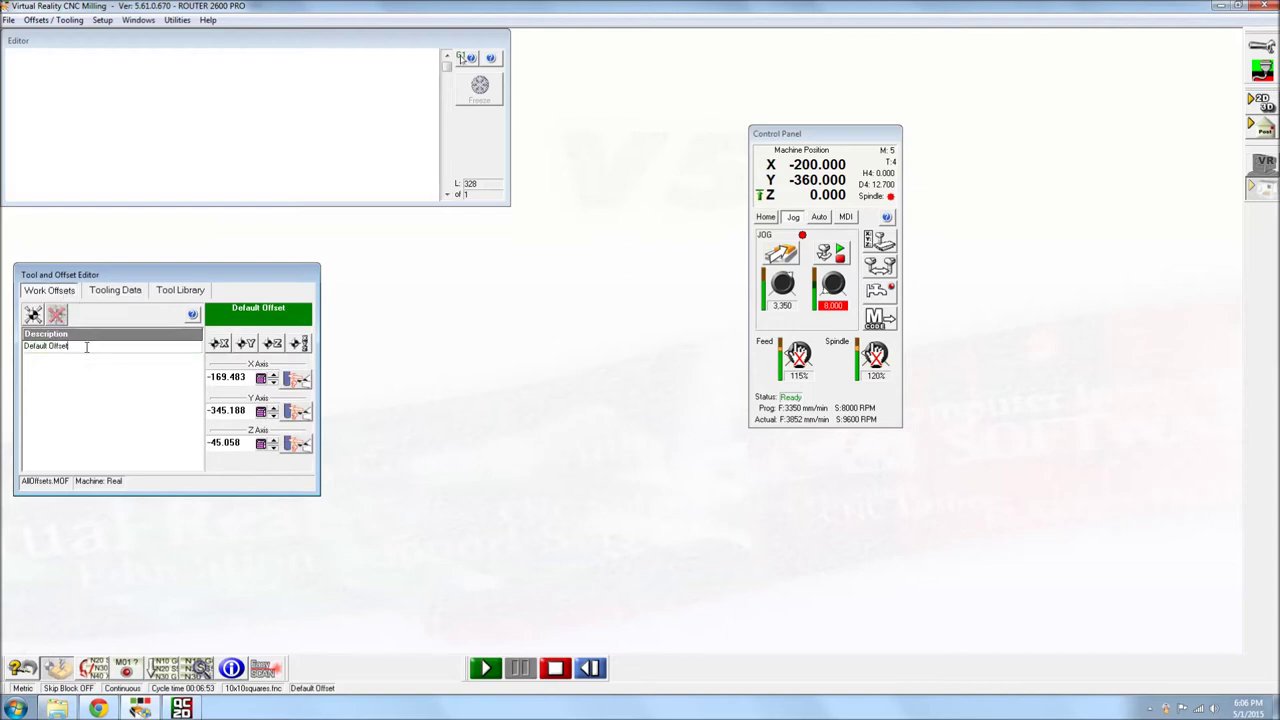
{"action": "left_click_drag", "start_coordinate": [86, 347], "coordinate": [17, 343]}
{"action": "type", "text": "Amtek Sign"}
{"action": "key", "text": "Return"}
{"action": "left_click", "coordinate": [42, 346]}
{"action": "left_click", "coordinate": [54, 366]}
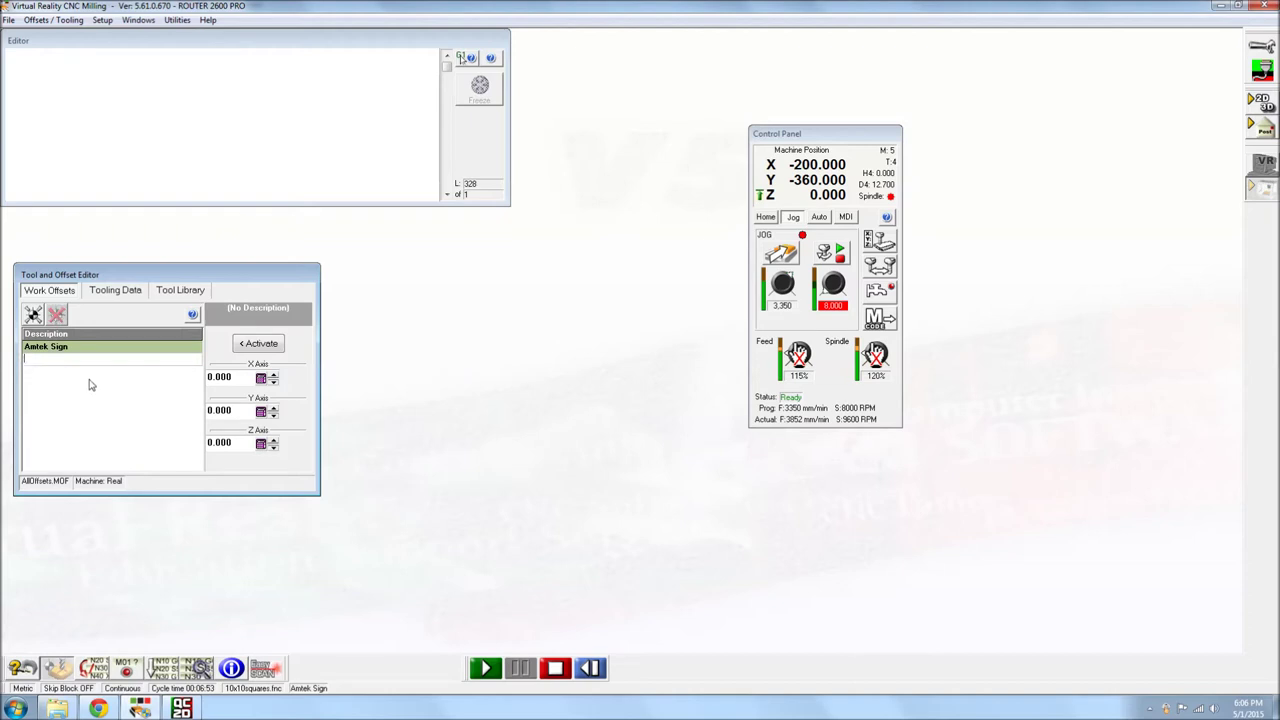
Step: Add work offsets named 'Another Offset' and 'Yet Another'
{"action": "type", "text": "Another Offset"}
{"action": "left_click", "coordinate": [57, 372]}
{"action": "type", "text": "Y"}
Step: Review the offsets' values and make Amtek Sign the active work offset
{"action": "left_click", "coordinate": [71, 362]}
{"action": "left_click", "coordinate": [73, 375]}
{"action": "left_click", "coordinate": [76, 362]}
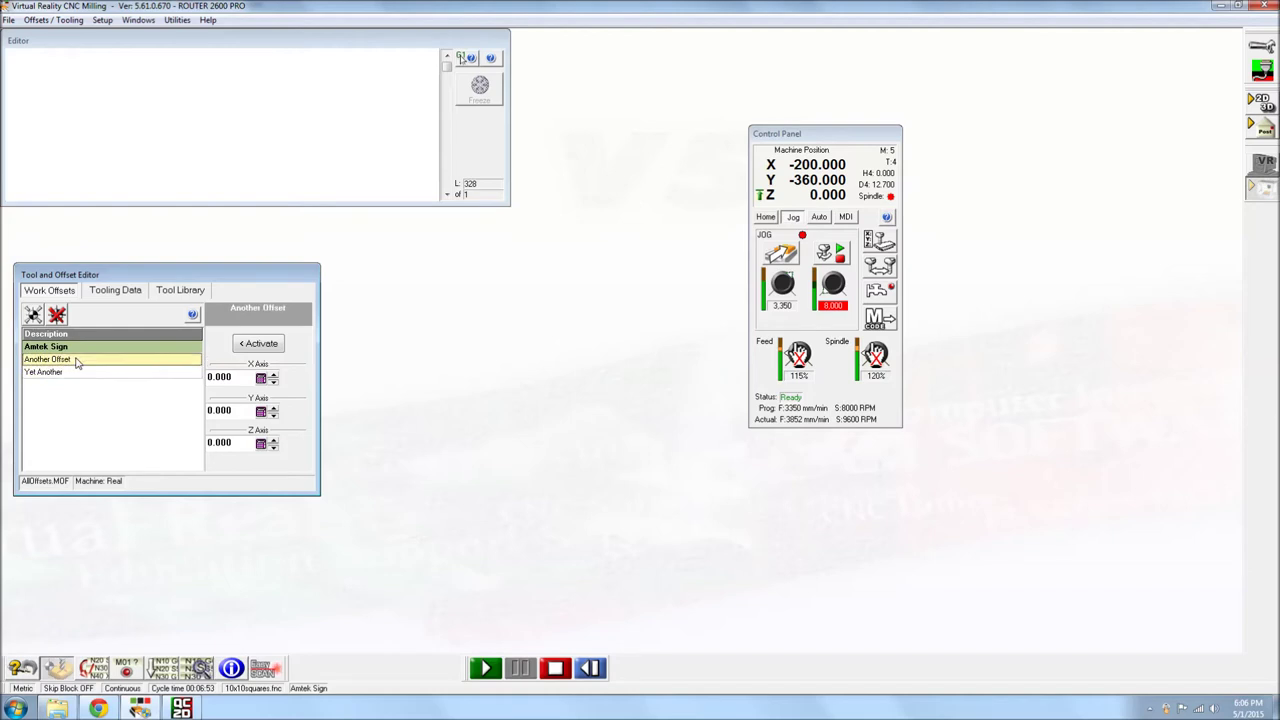
{"action": "left_click", "coordinate": [79, 350]}
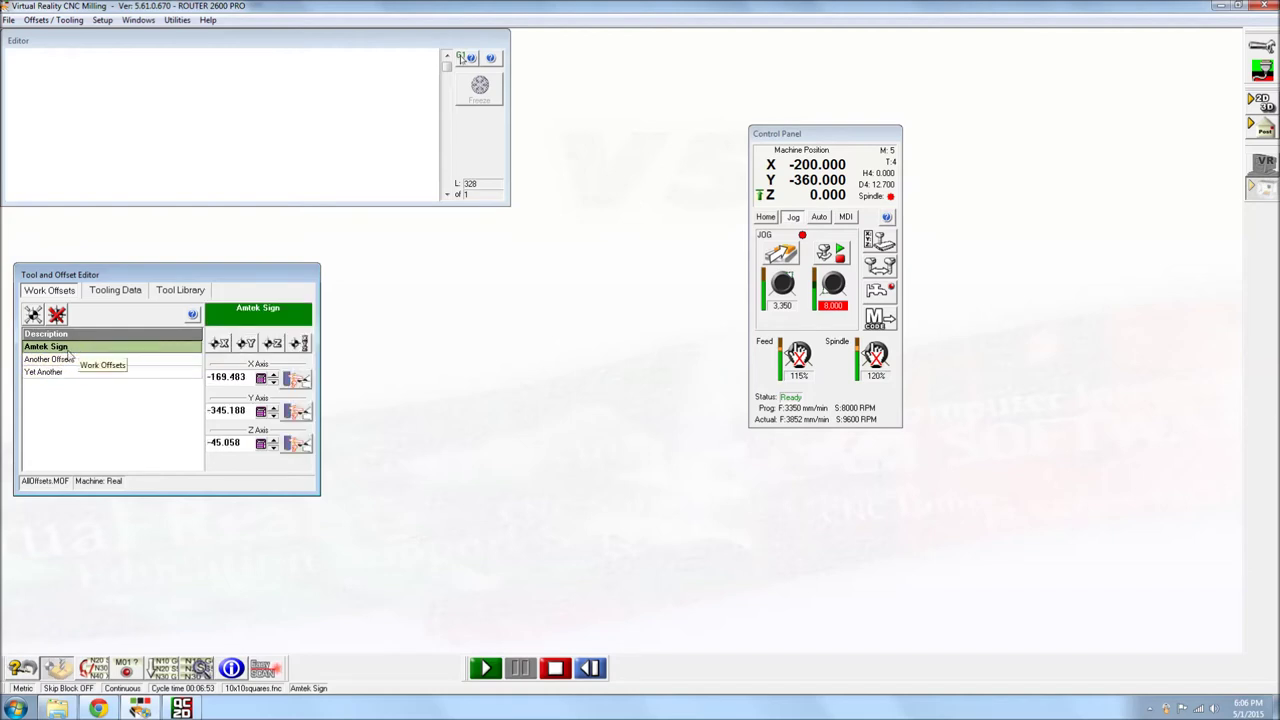
{"action": "left_click", "coordinate": [69, 376]}
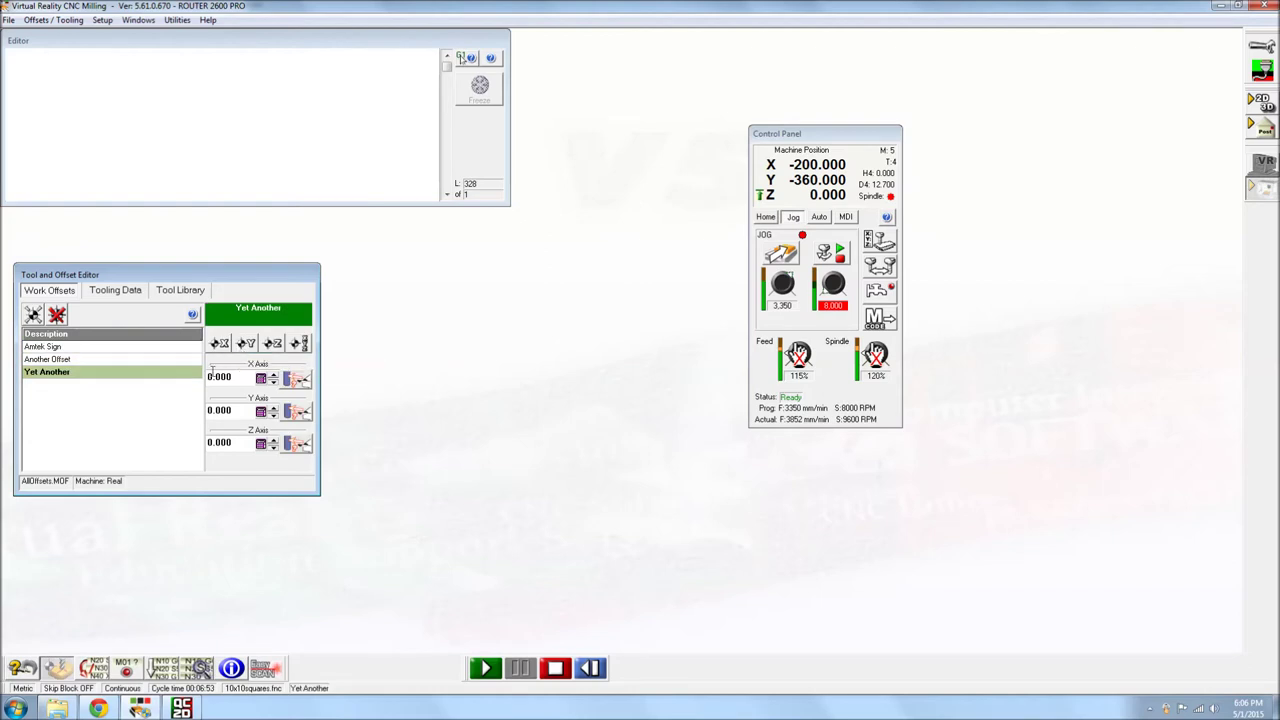
{"action": "left_click", "coordinate": [73, 348]}
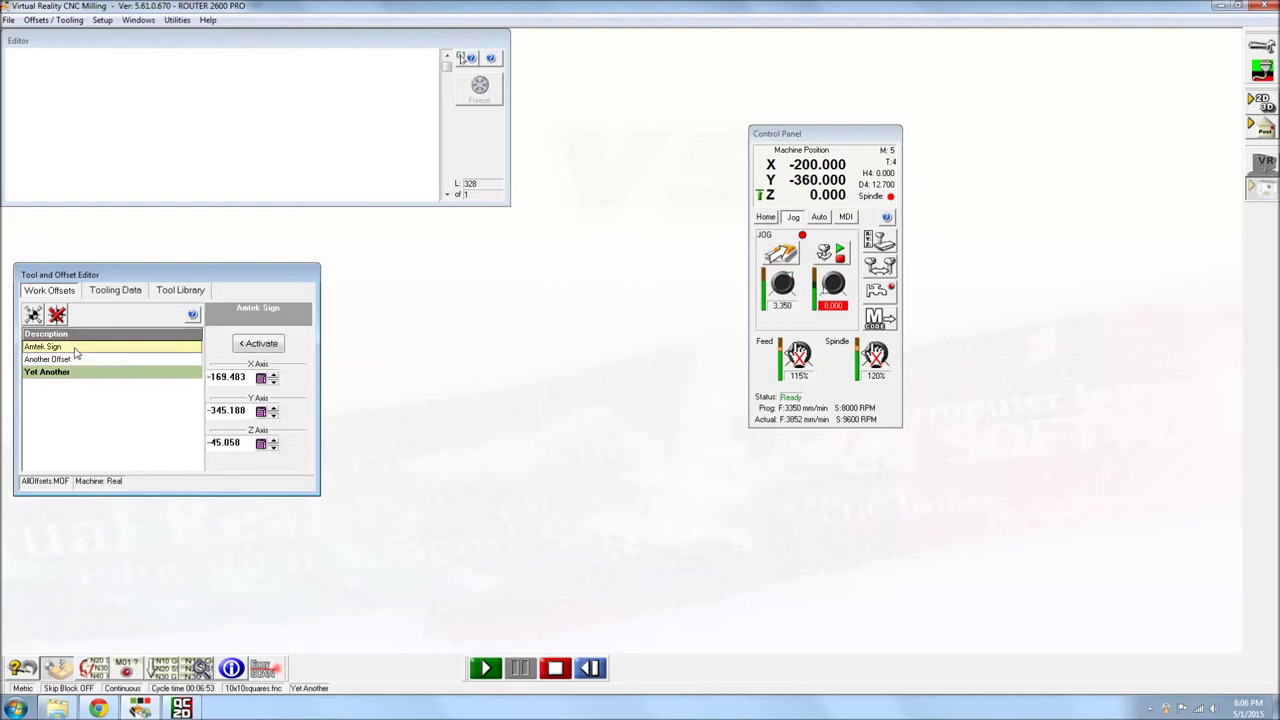
{"action": "left_click", "coordinate": [260, 345]}
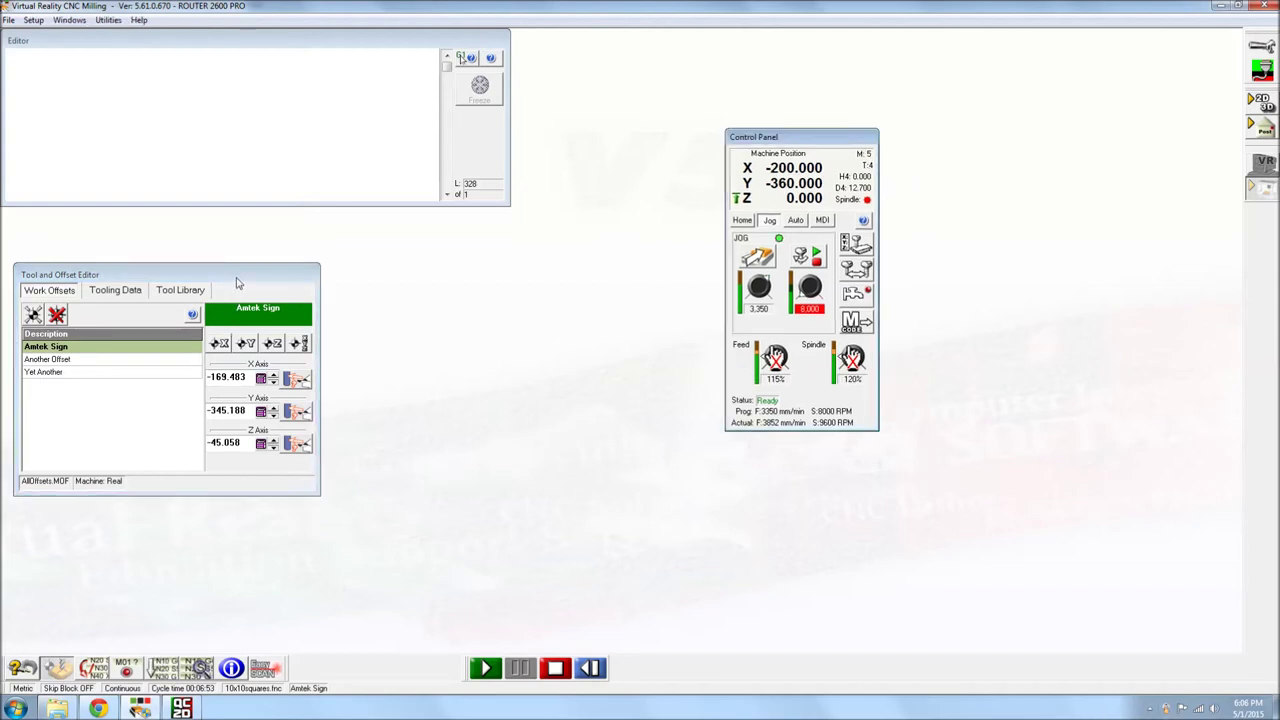
{"action": "left_click", "coordinate": [240, 279]}
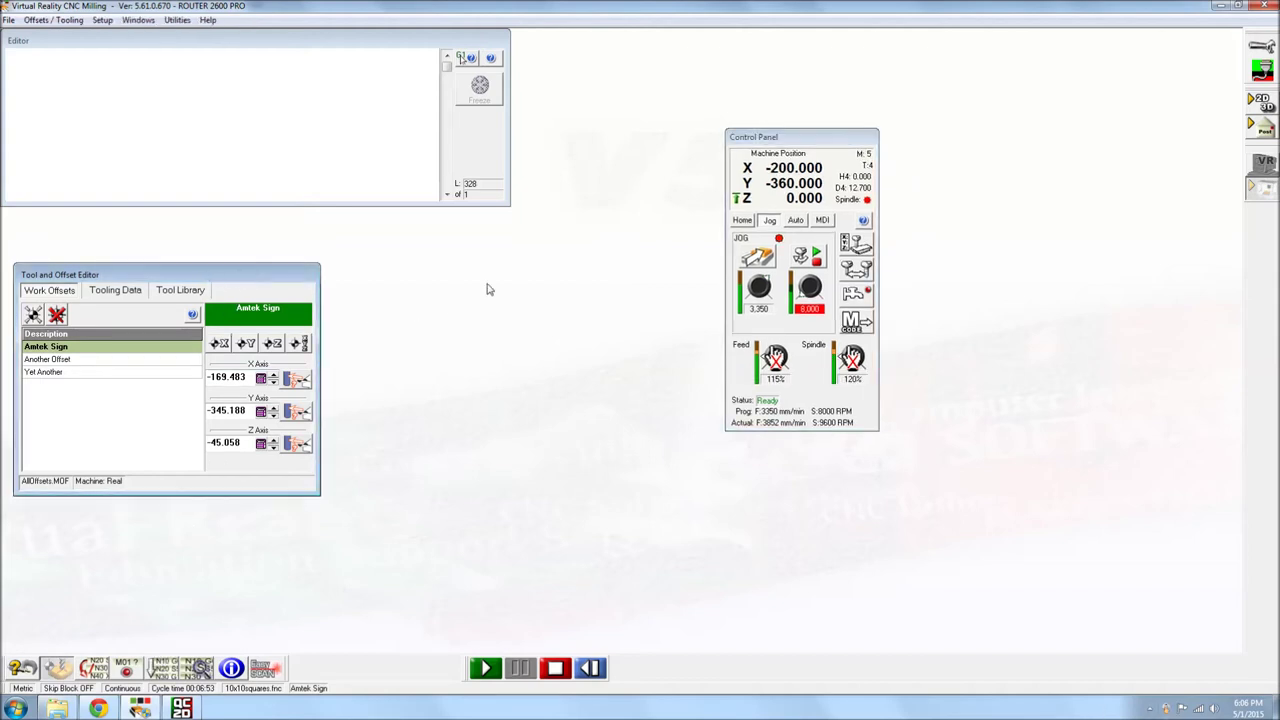
{"action": "left_click", "coordinate": [758, 142]}
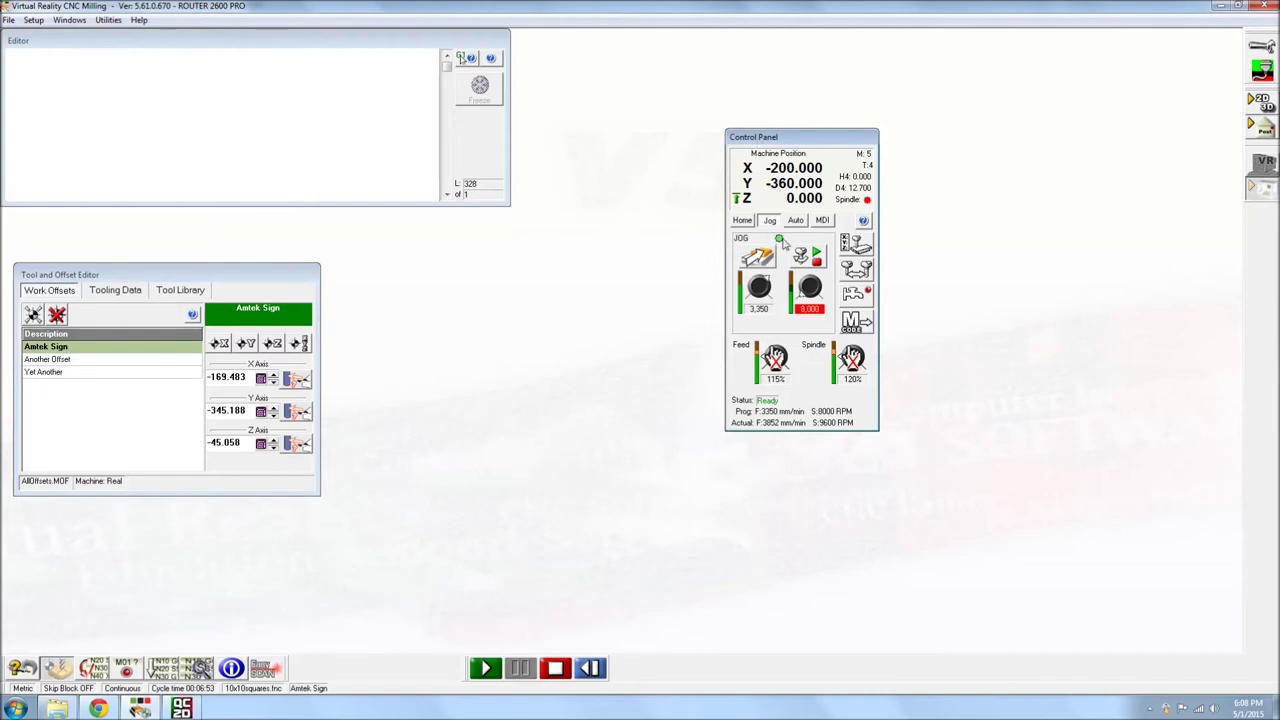
{"action": "left_click", "coordinate": [278, 284]}
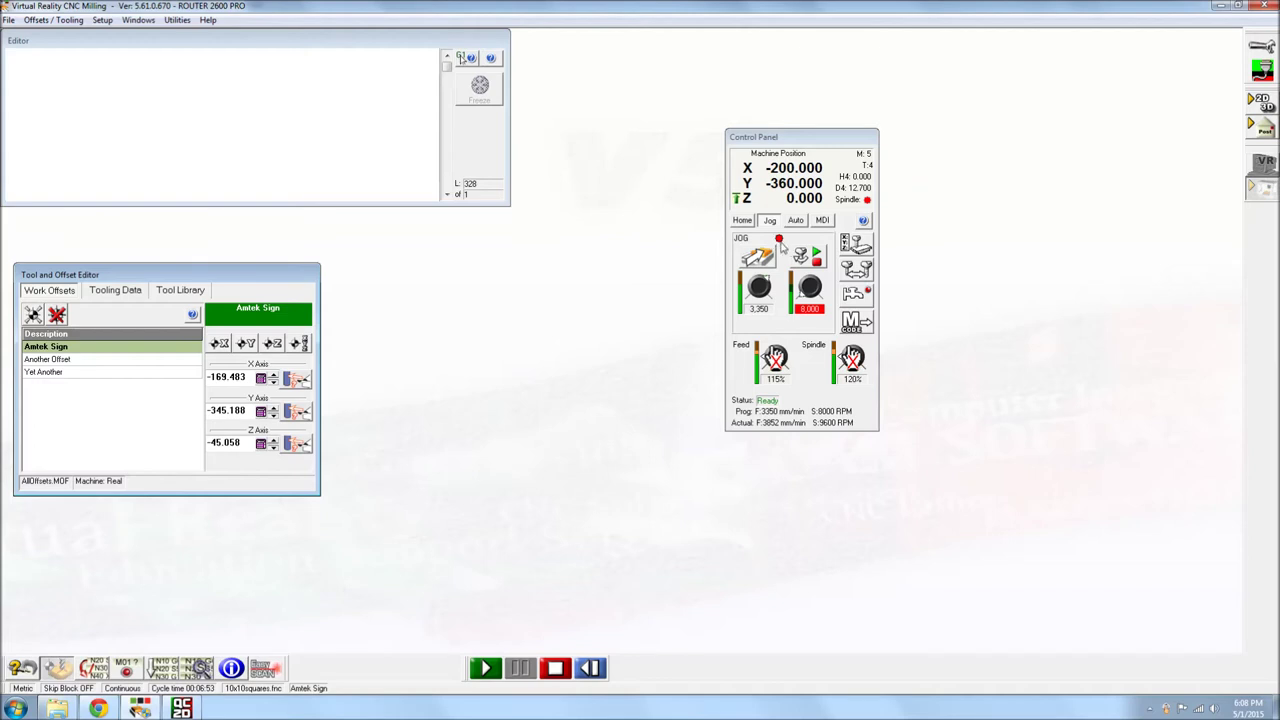
{"action": "left_click", "coordinate": [762, 143]}
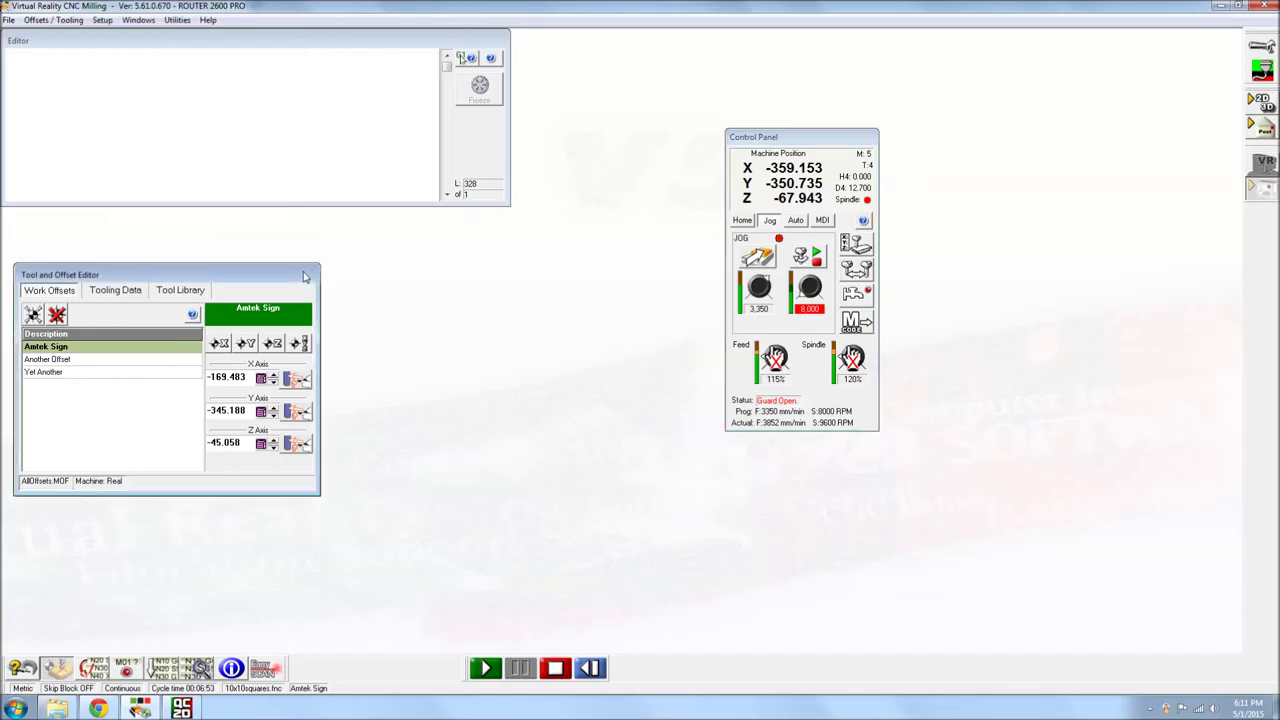
Step: Set Amtek Sign's X offset to machine X -359.153 and compare machine and program readouts
{"action": "left_click", "coordinate": [218, 344]}
{"action": "left_click_drag", "start_coordinate": [248, 378], "coordinate": [212, 377]}
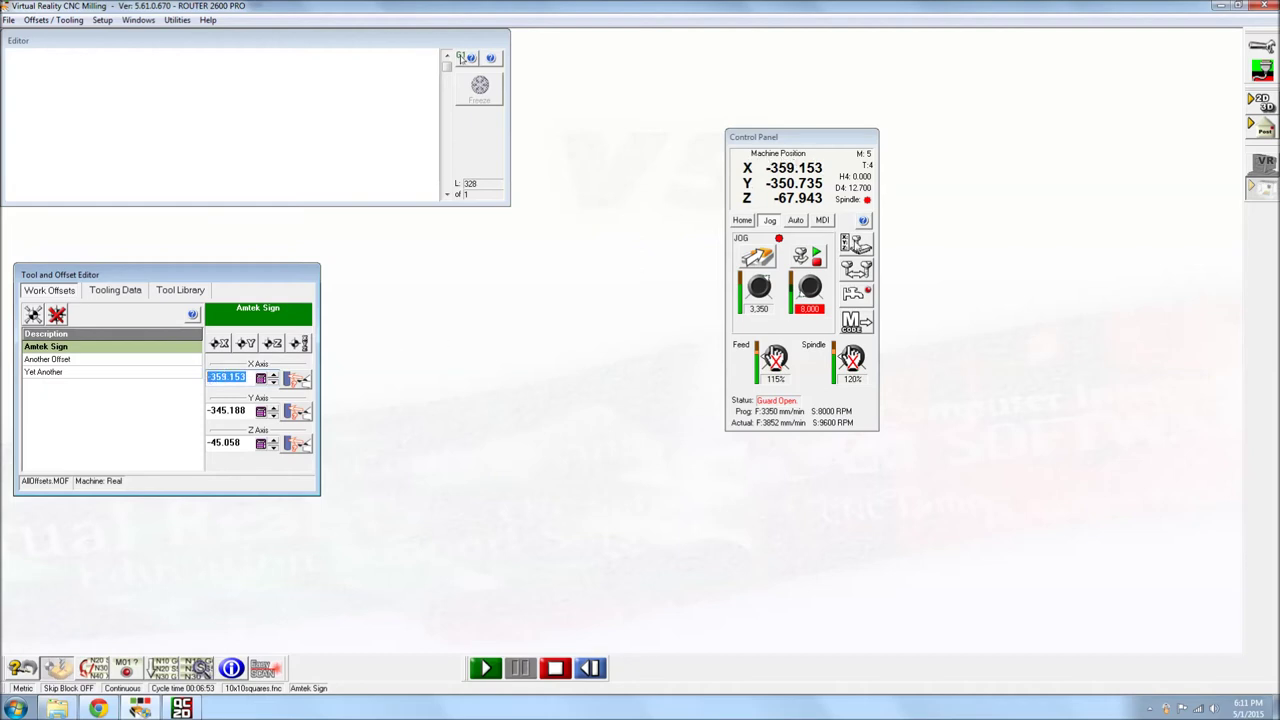
{"action": "left_click", "coordinate": [856, 244]}
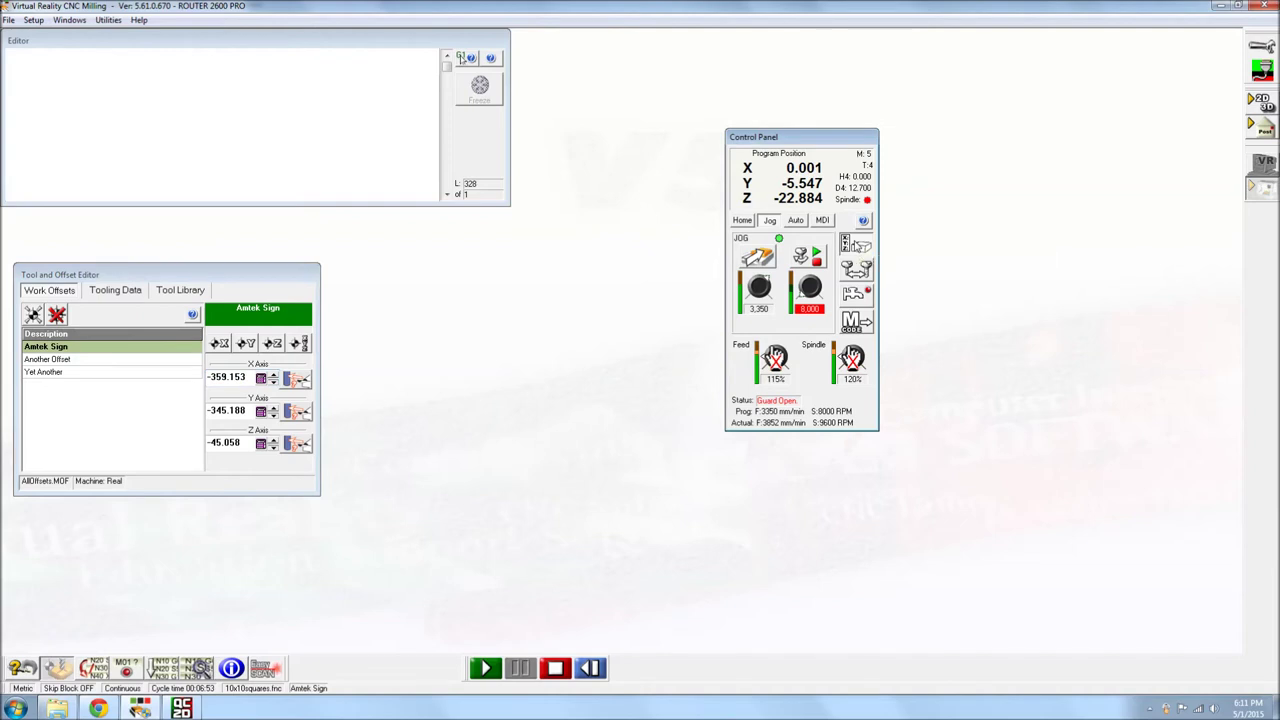
{"action": "left_click", "coordinate": [856, 245]}
{"action": "left_click", "coordinate": [856, 245]}
{"action": "left_click", "coordinate": [856, 245]}
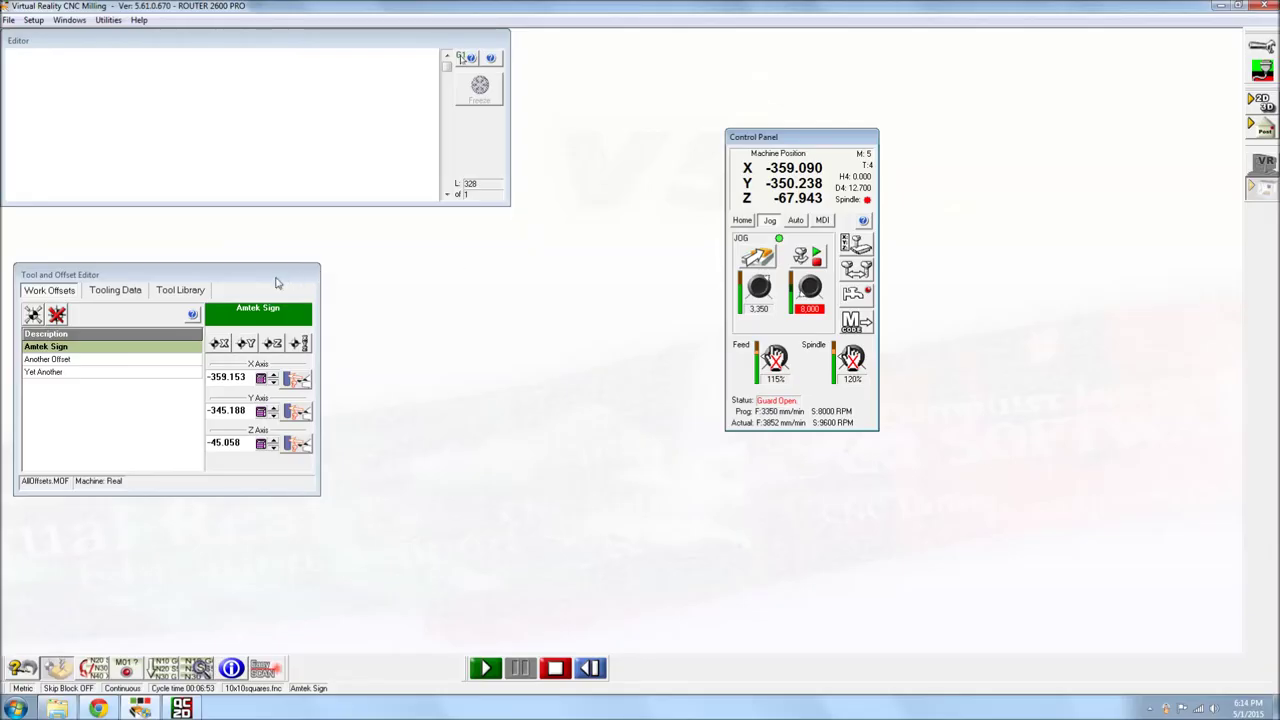
Step: Store the current machine Y, -350.238, as Amtek Sign's Y offset
{"action": "left_click", "coordinate": [247, 343]}
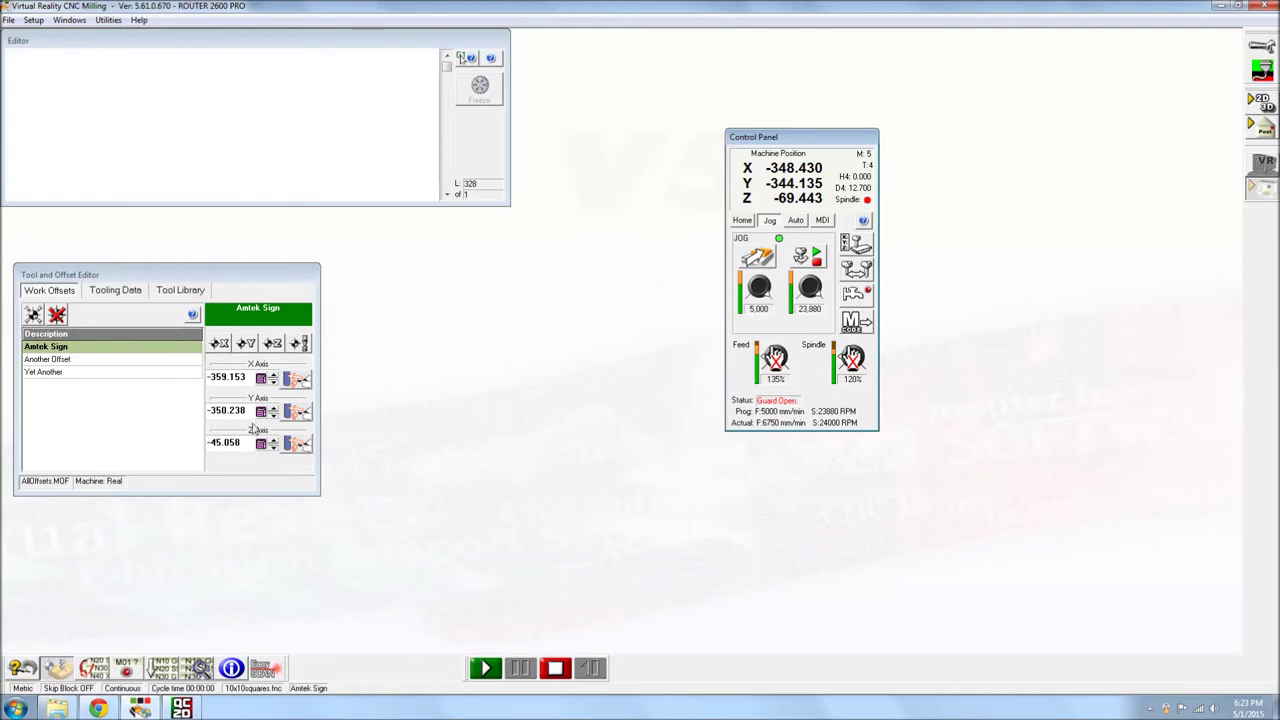
Step: Set Amtek Sign's Z offset to the current machine height, -69.443
{"action": "left_click_drag", "start_coordinate": [241, 447], "coordinate": [201, 444]}
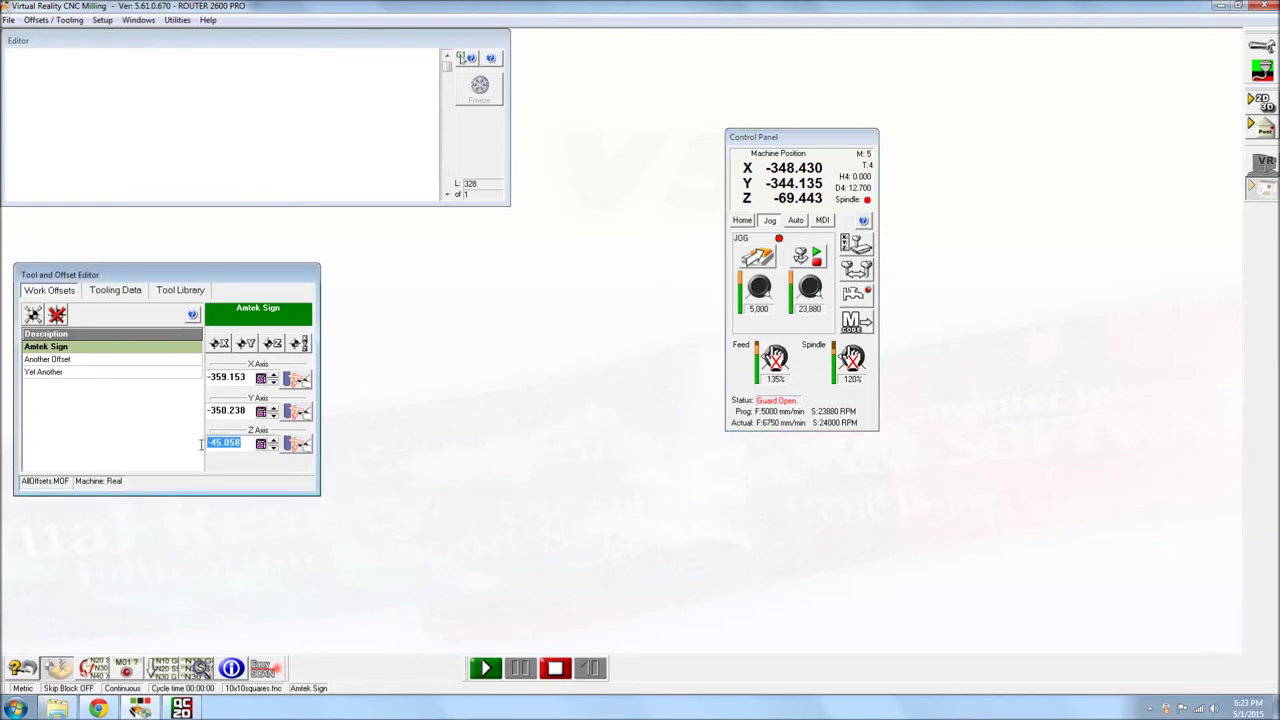
{"action": "left_click", "coordinate": [272, 343]}
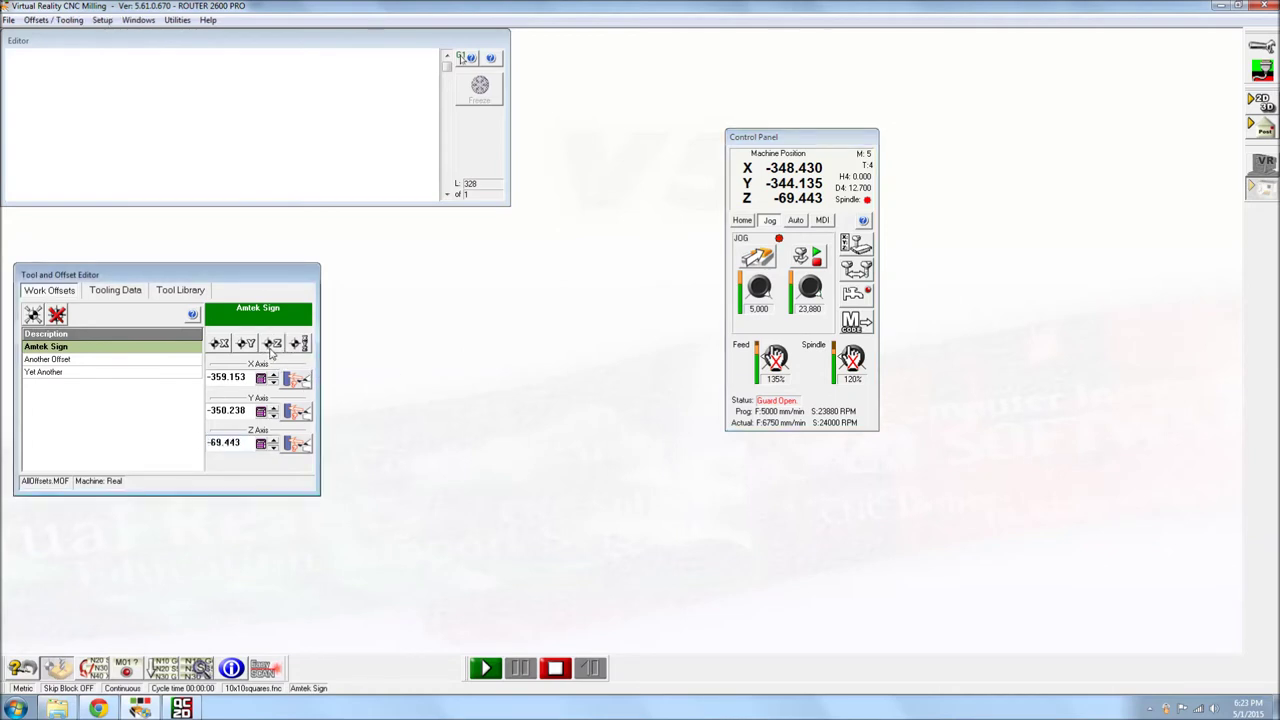
{"action": "left_click", "coordinate": [741, 228]}
{"action": "left_click", "coordinate": [741, 225]}
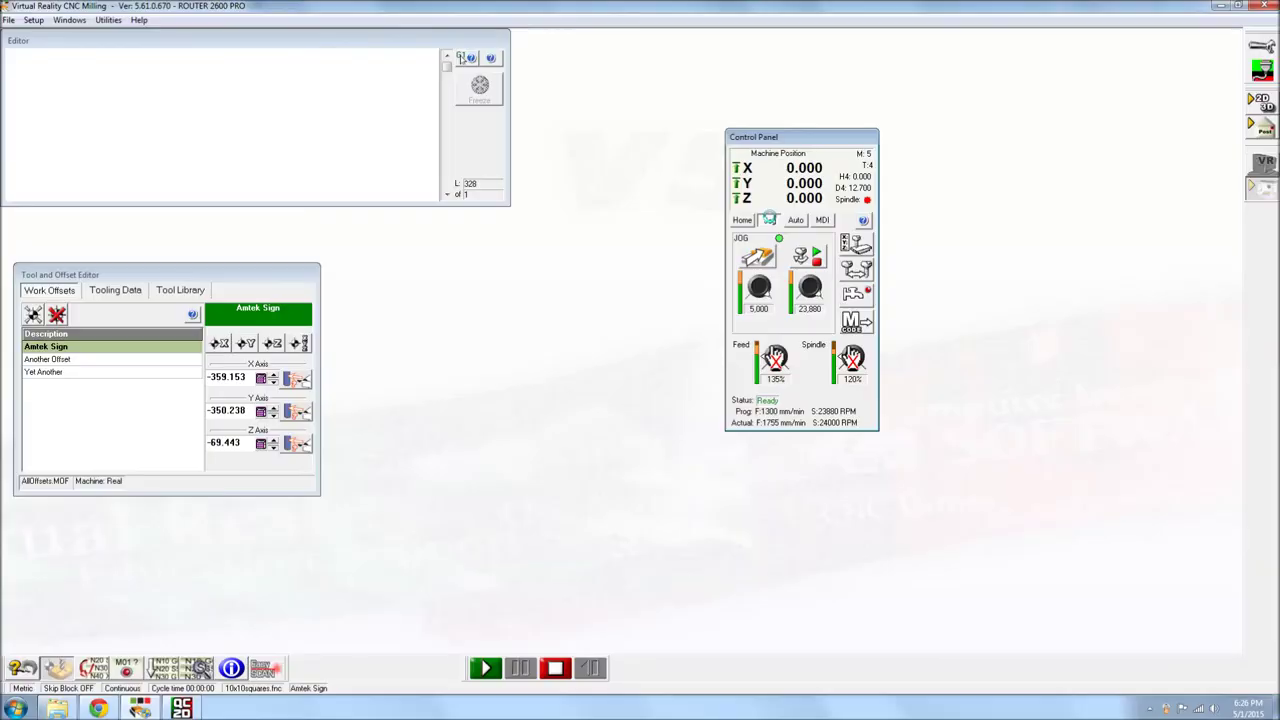
Step: Reset, rewind and cycle-start the MDI x0y0 z0 move to X -359.153, Y -350.238, Z -69.443
{"action": "left_click", "coordinate": [821, 221]}
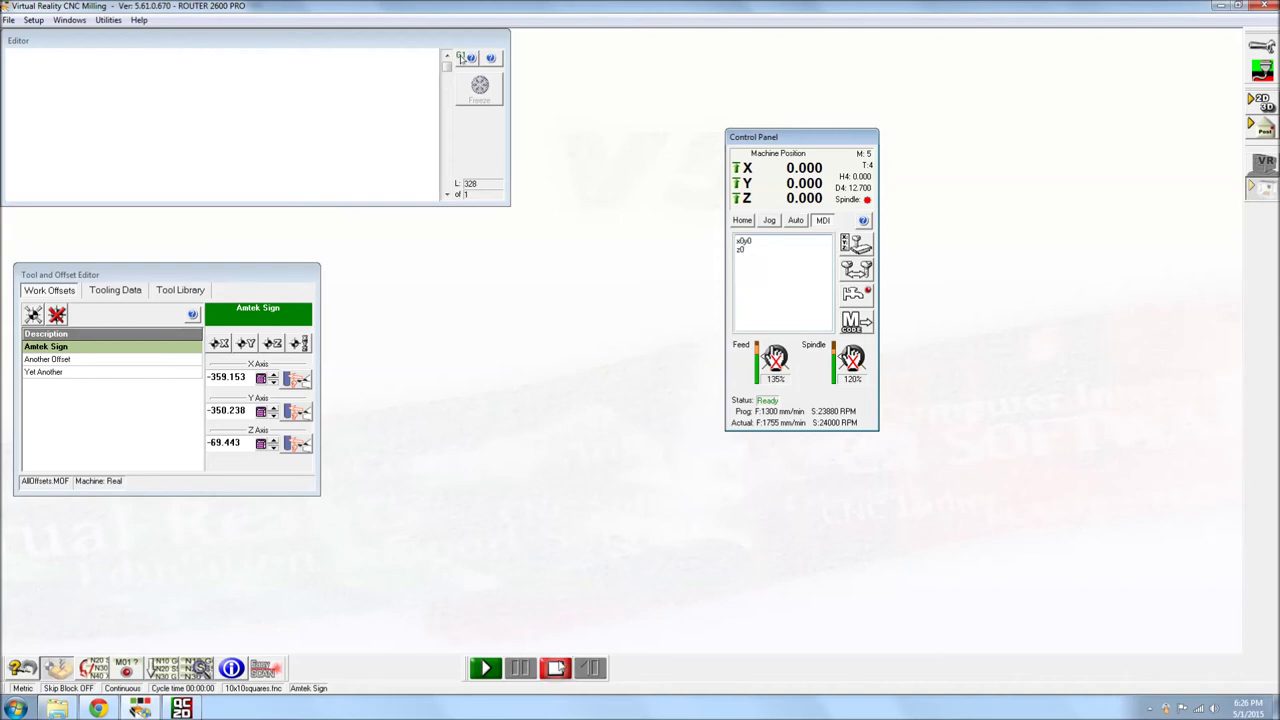
{"action": "left_click", "coordinate": [556, 668]}
{"action": "left_click", "coordinate": [594, 668]}
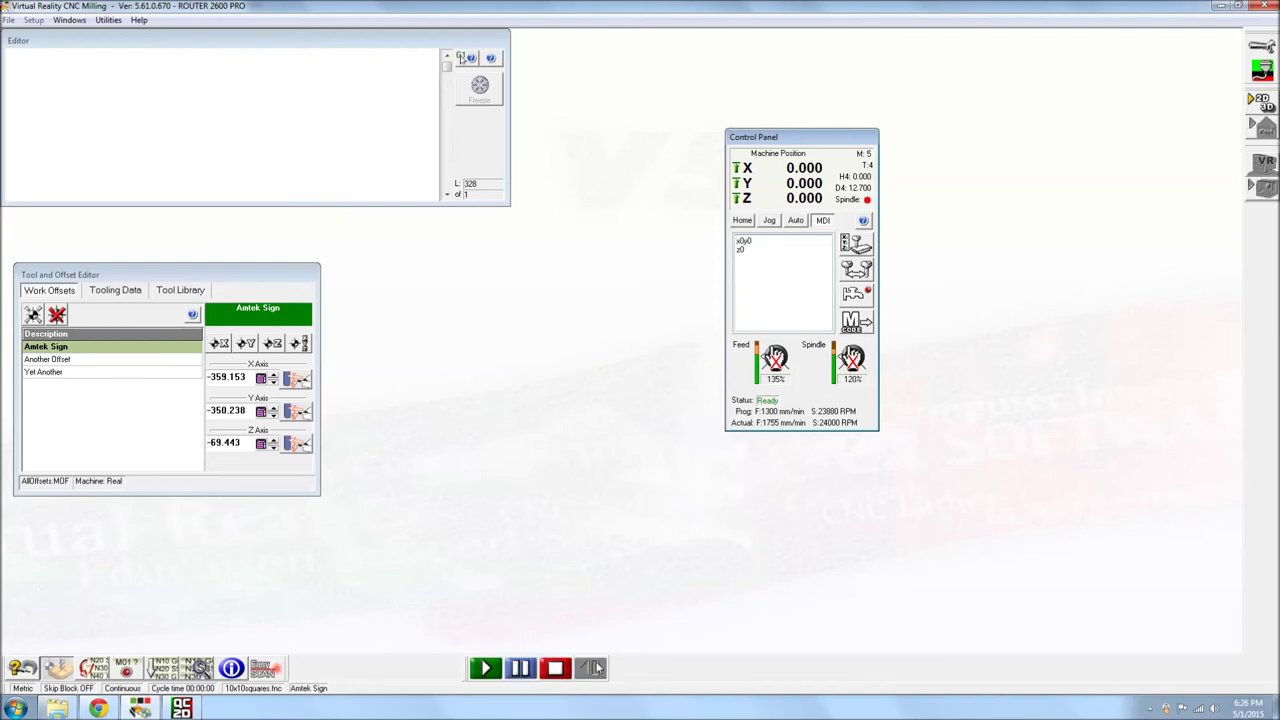
{"action": "left_click", "coordinate": [485, 668]}
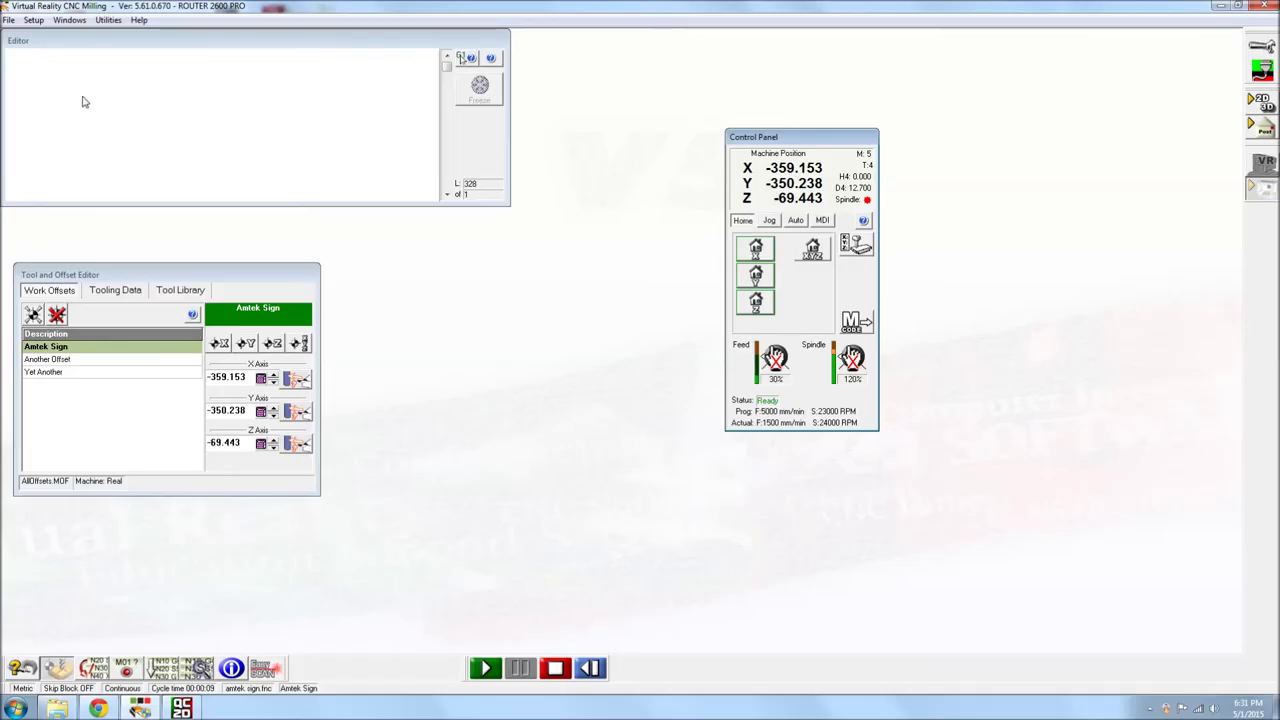
Step: Open amtek.fnc into the Editor through File > Open
{"action": "left_click", "coordinate": [8, 21]}
{"action": "left_click", "coordinate": [18, 50]}
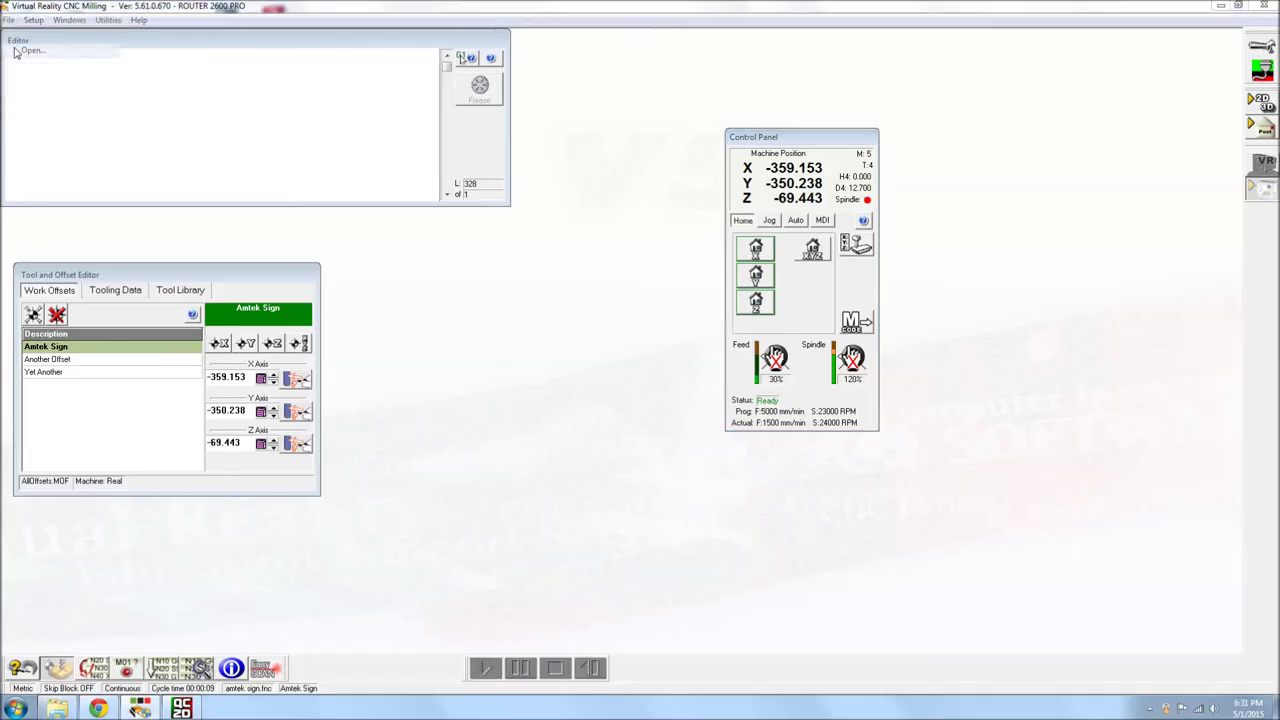
{"action": "left_click_drag", "start_coordinate": [714, 245], "coordinate": [714, 291]}
{"action": "left_click", "coordinate": [531, 262]}
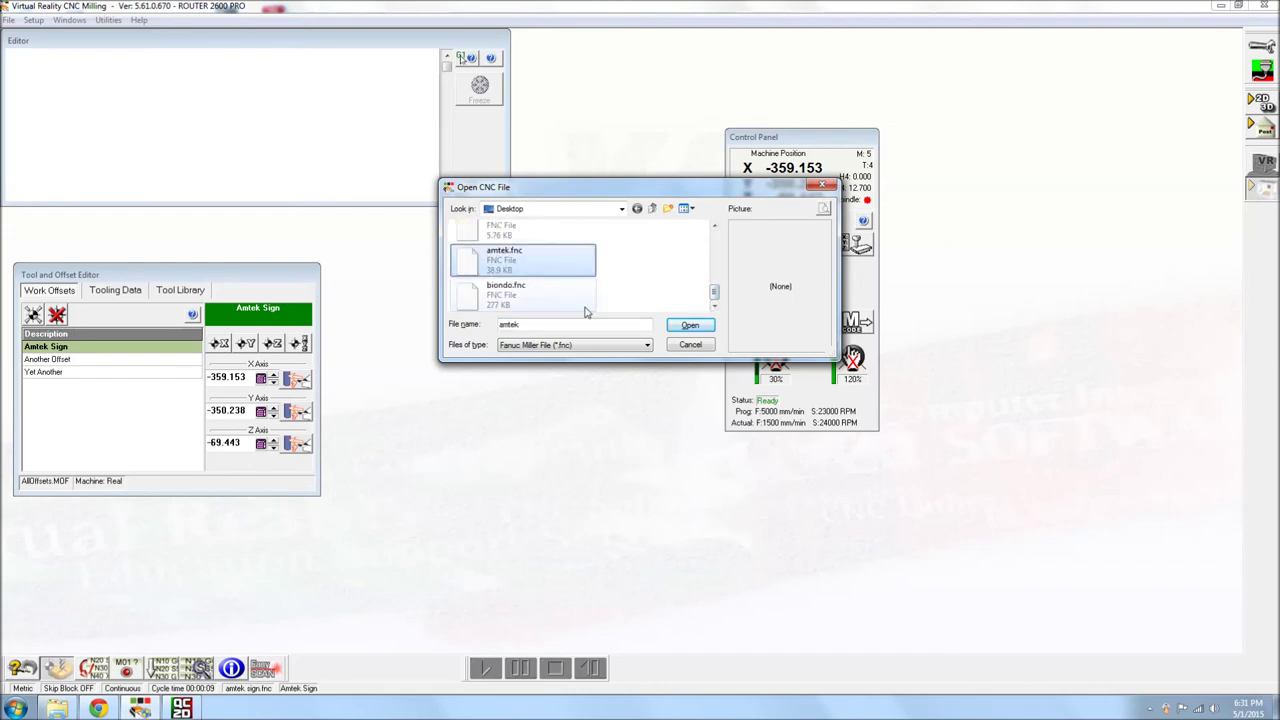
{"action": "left_click", "coordinate": [679, 328]}
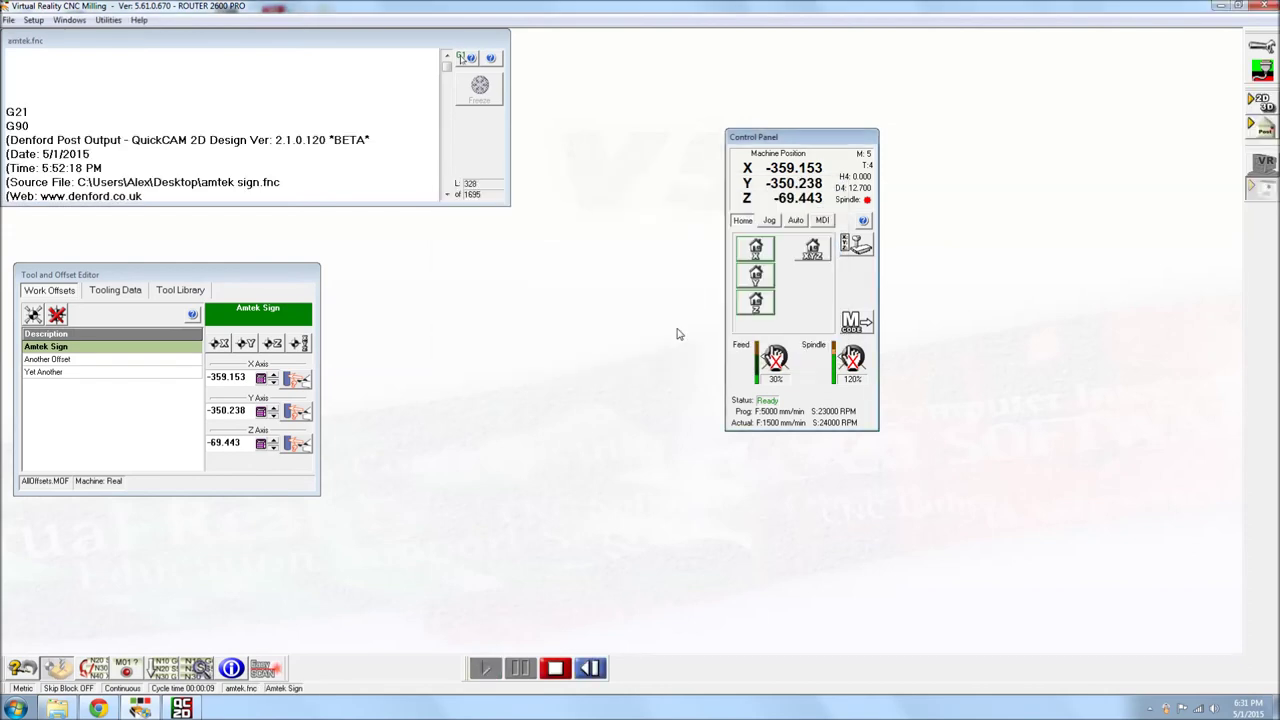
Step: Run amtek.fnc in Auto mode, confirming the real-machine warning
{"action": "left_click", "coordinate": [796, 225]}
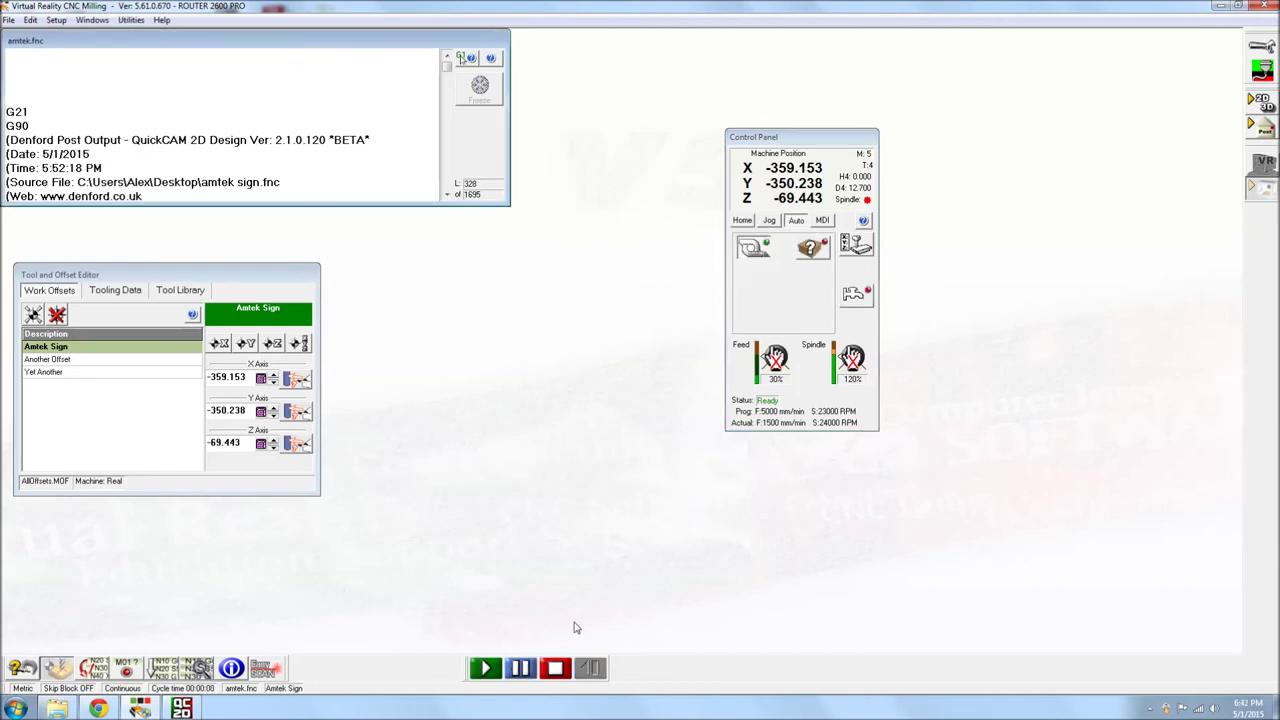
{"action": "left_click", "coordinate": [590, 668]}
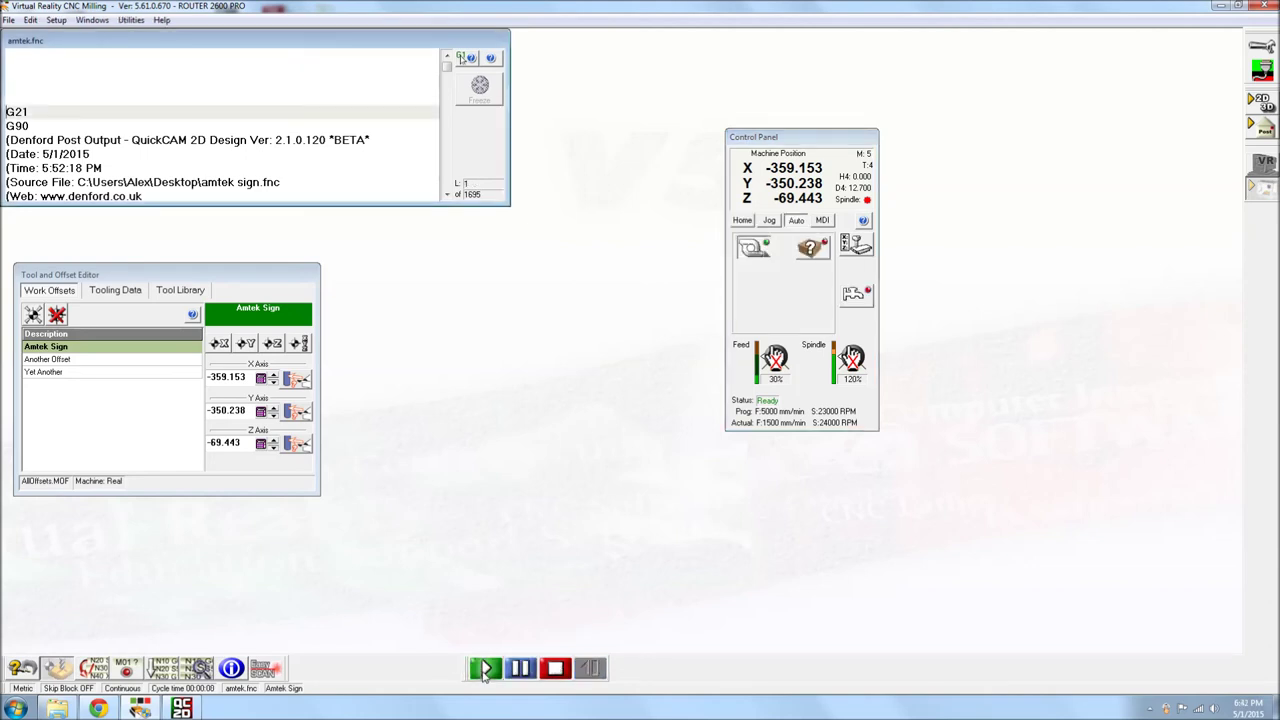
{"action": "left_click", "coordinate": [486, 669]}
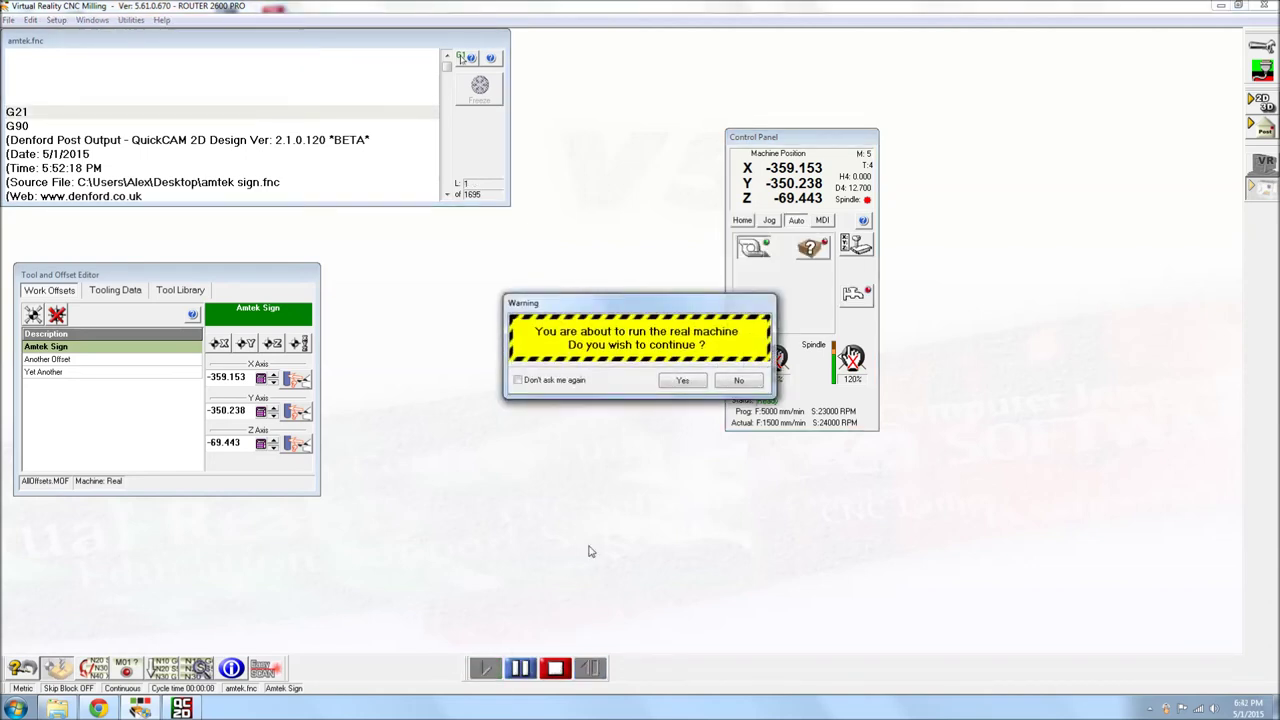
{"action": "left_click", "coordinate": [684, 382]}
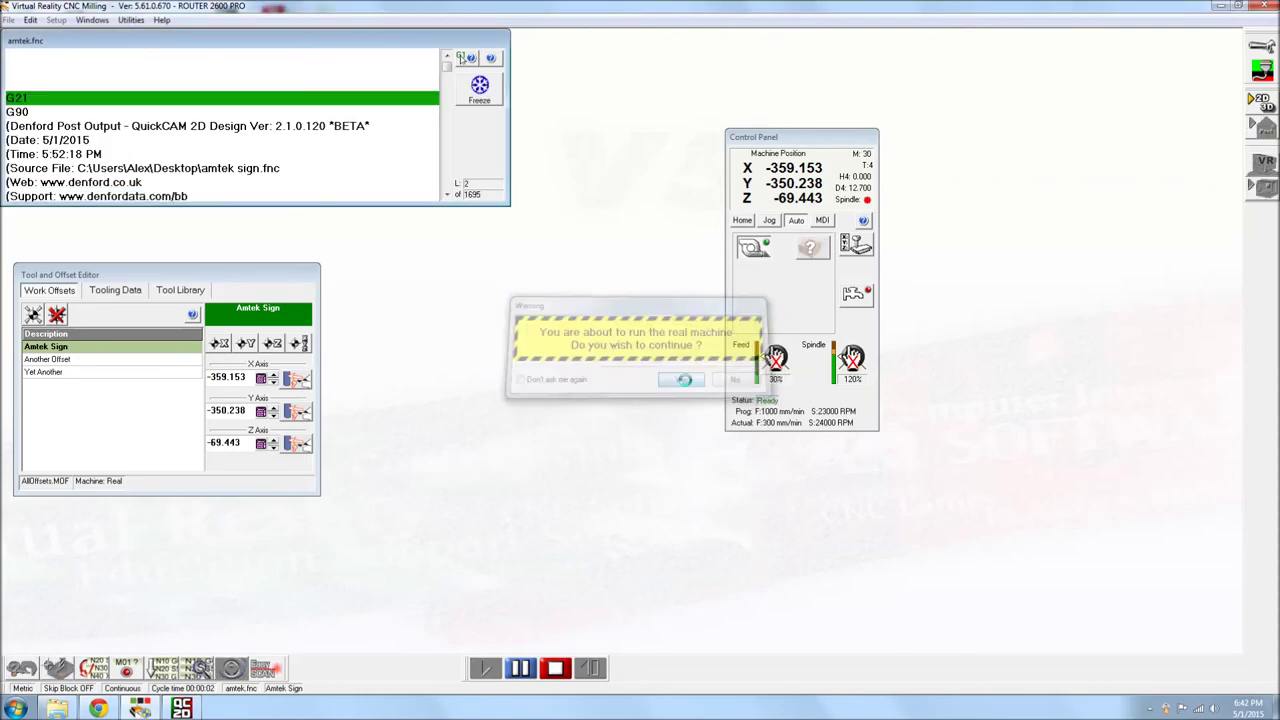